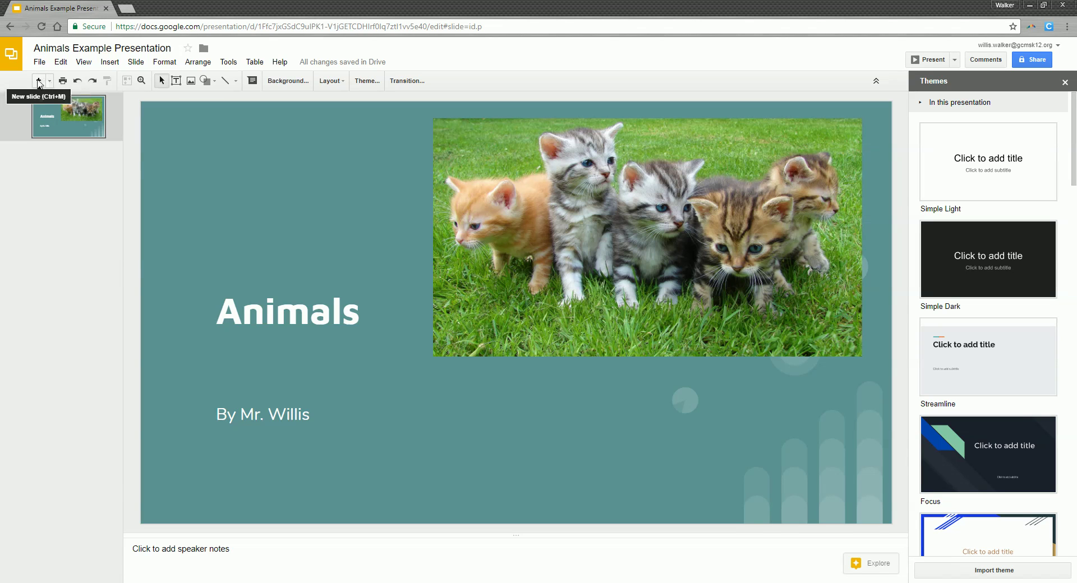
- Add a new slide after the Animals title slide and show the available slide layouts
{"action": "left_click", "coordinate": [39, 82]}
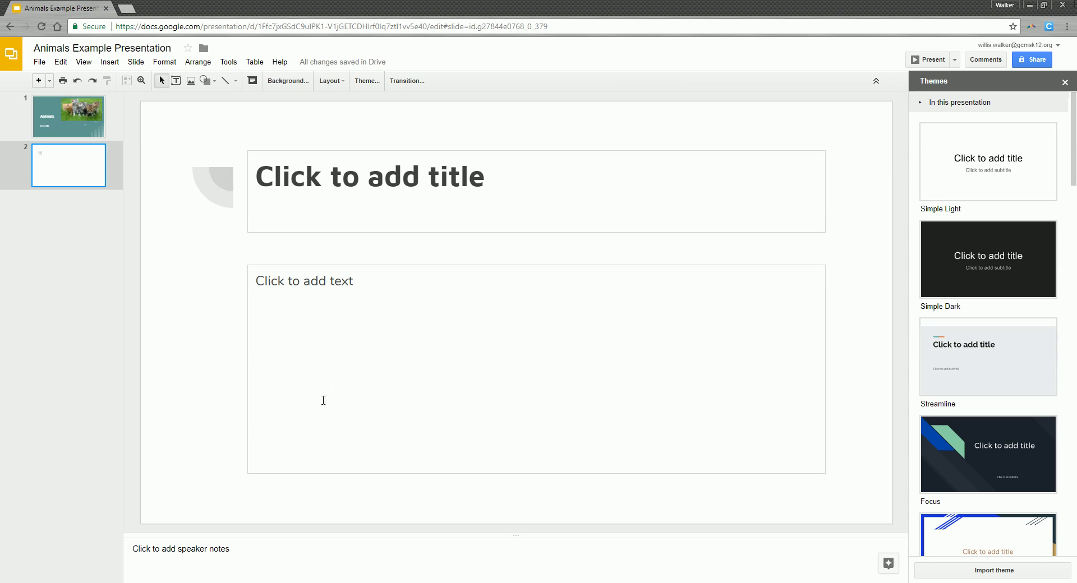
{"action": "left_click", "coordinate": [50, 81]}
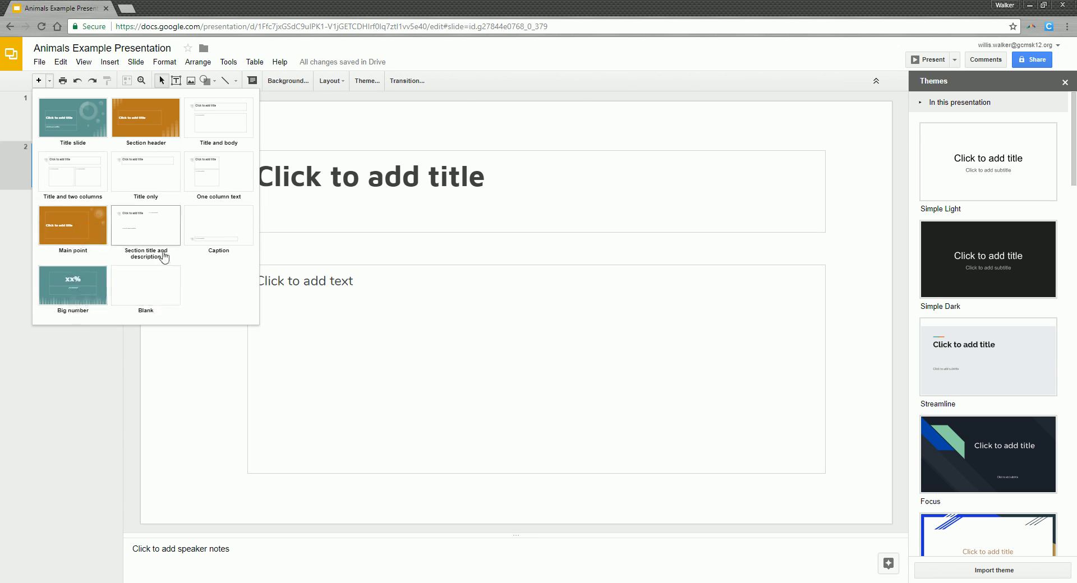
- Add a 'Section title and description' slide, then delete that third slide
{"action": "left_click", "coordinate": [133, 230]}
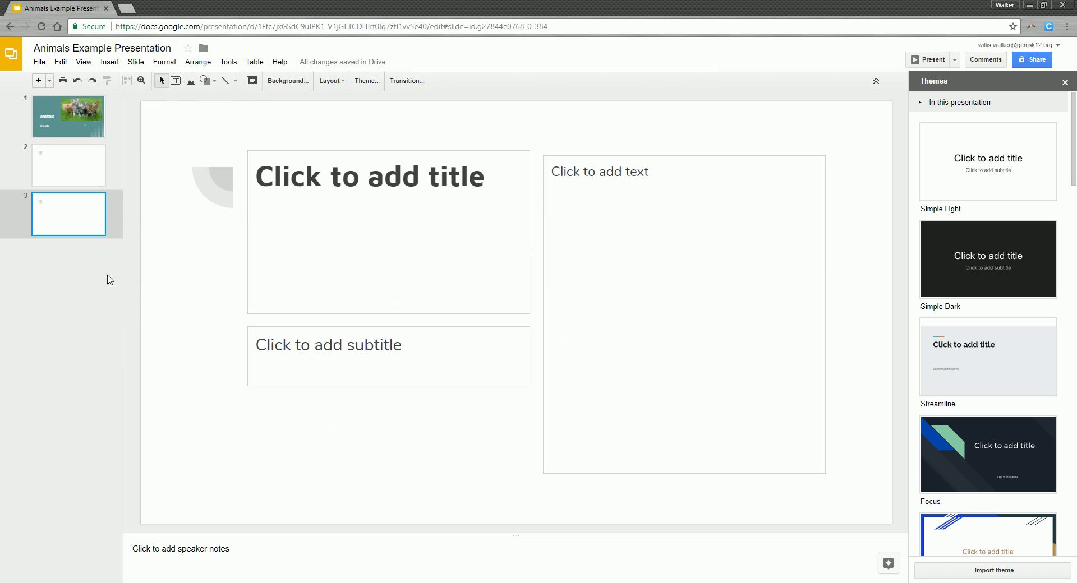
{"action": "left_click", "coordinate": [68, 215]}
{"action": "key", "text": "Delete"}
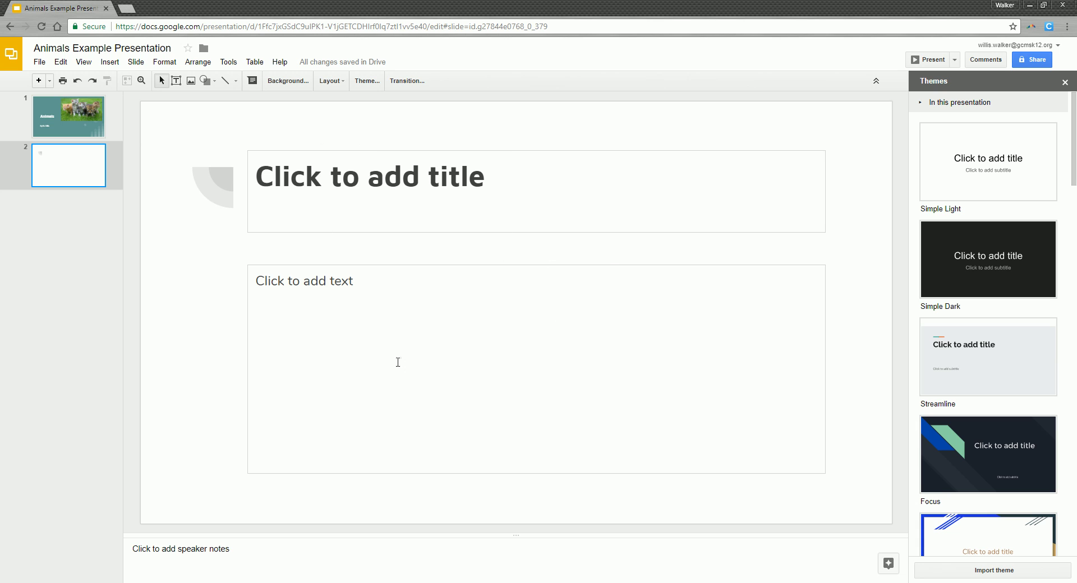
{"action": "left_click", "coordinate": [137, 63]}
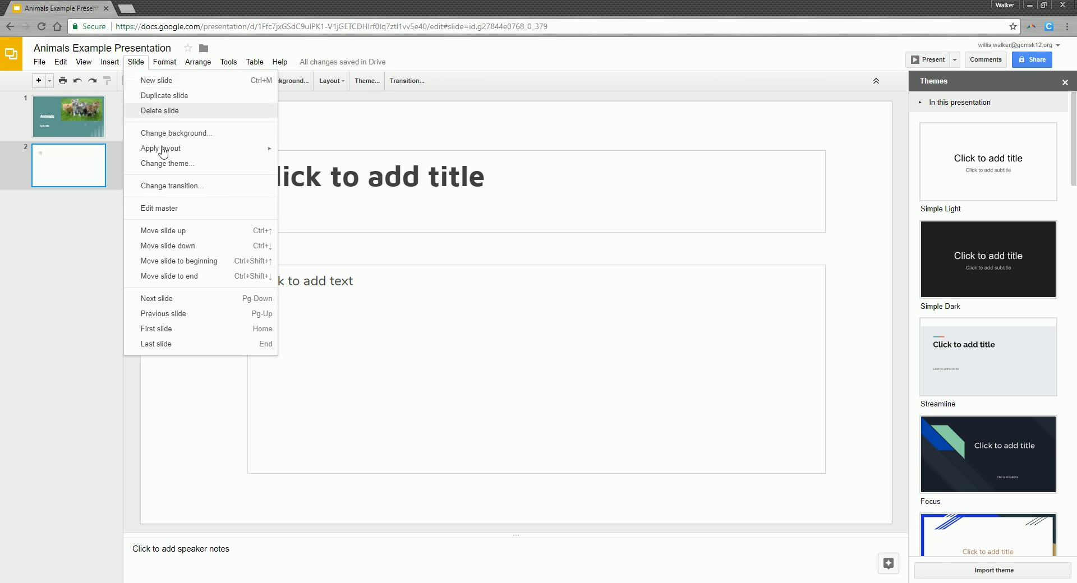
{"action": "left_click", "coordinate": [198, 147]}
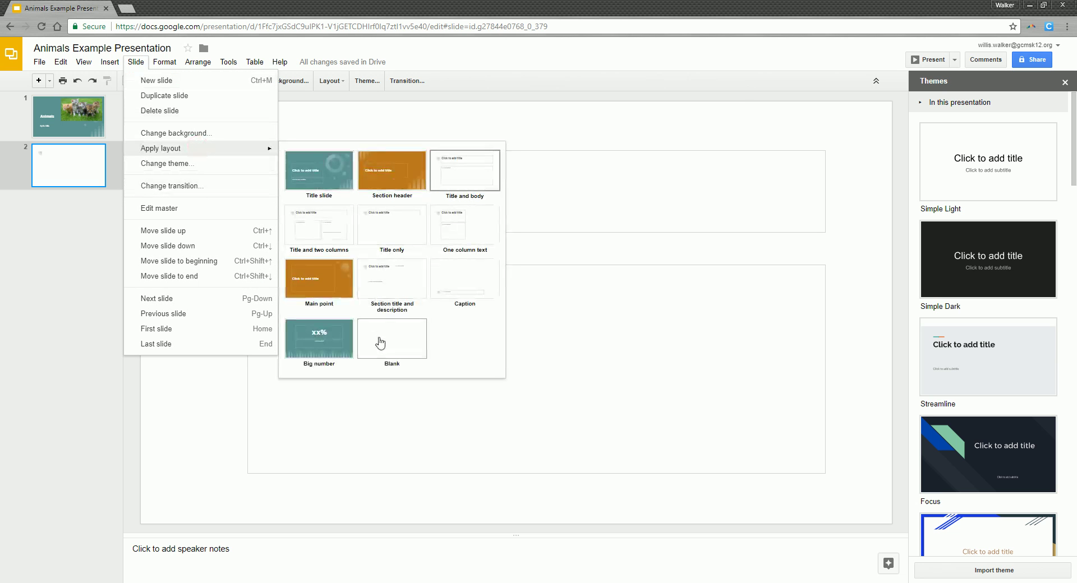
{"action": "mouse_move", "coordinate": [189, 155]}
{"action": "left_click", "coordinate": [308, 169]}
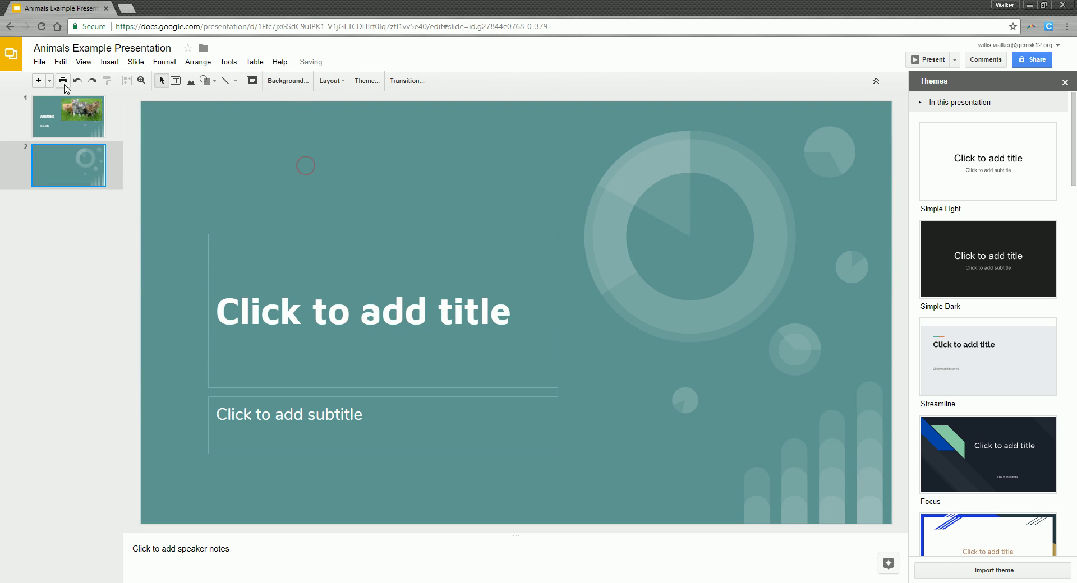
{"action": "left_click", "coordinate": [135, 62]}
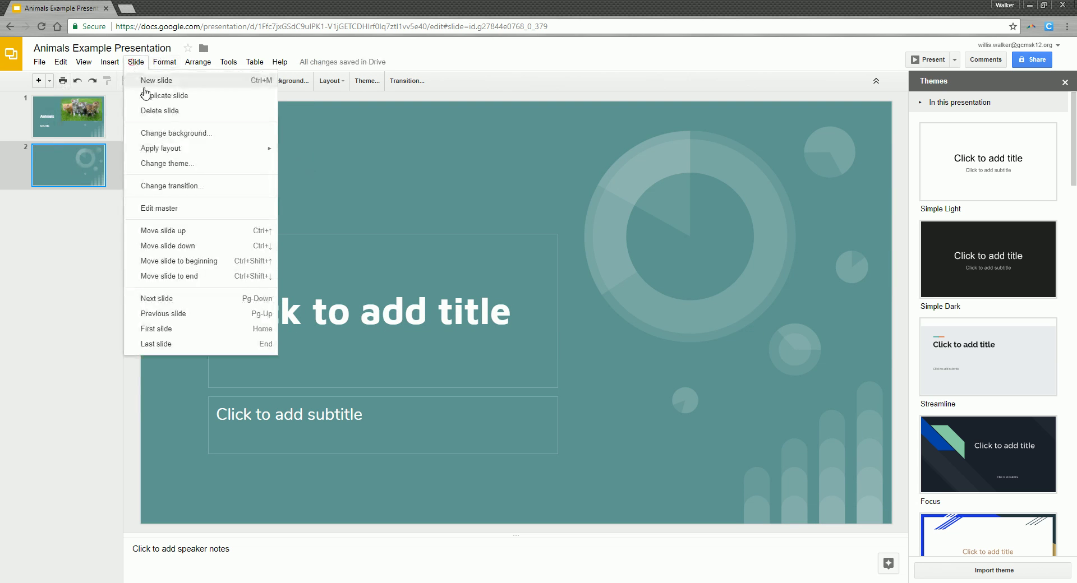
{"action": "mouse_move", "coordinate": [189, 156]}
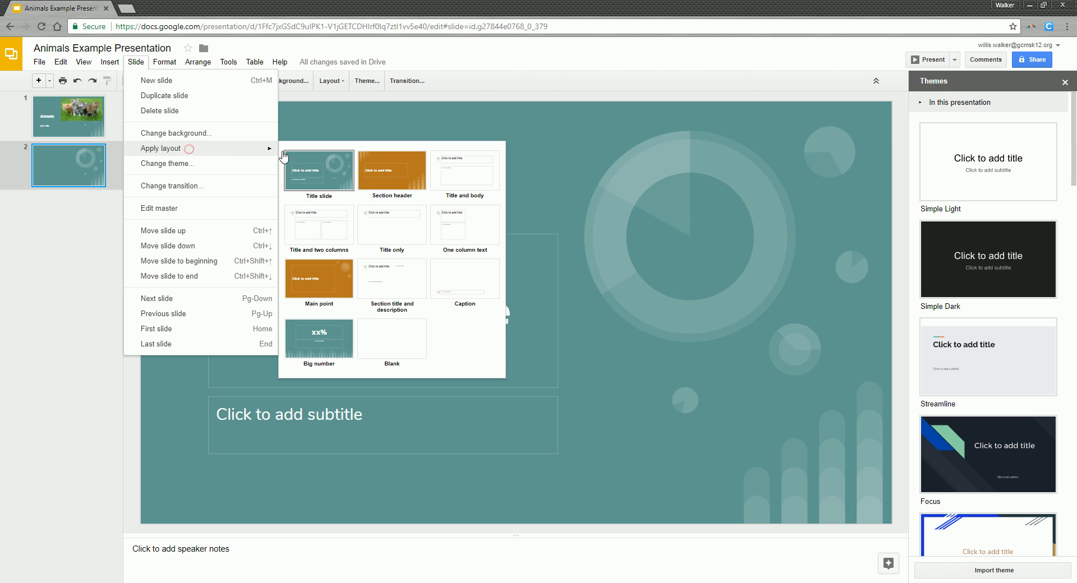
{"action": "left_click", "coordinate": [457, 177]}
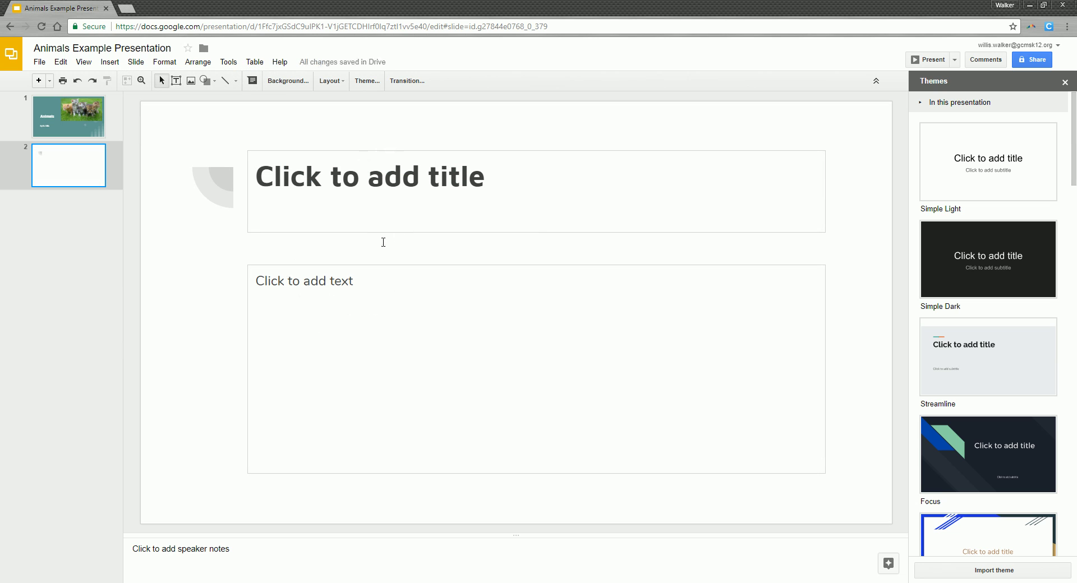
- Enter the slide 2 title and correct the misspelling 'Aadrvark' to 'Aardvark'
{"action": "left_click", "coordinate": [415, 189]}
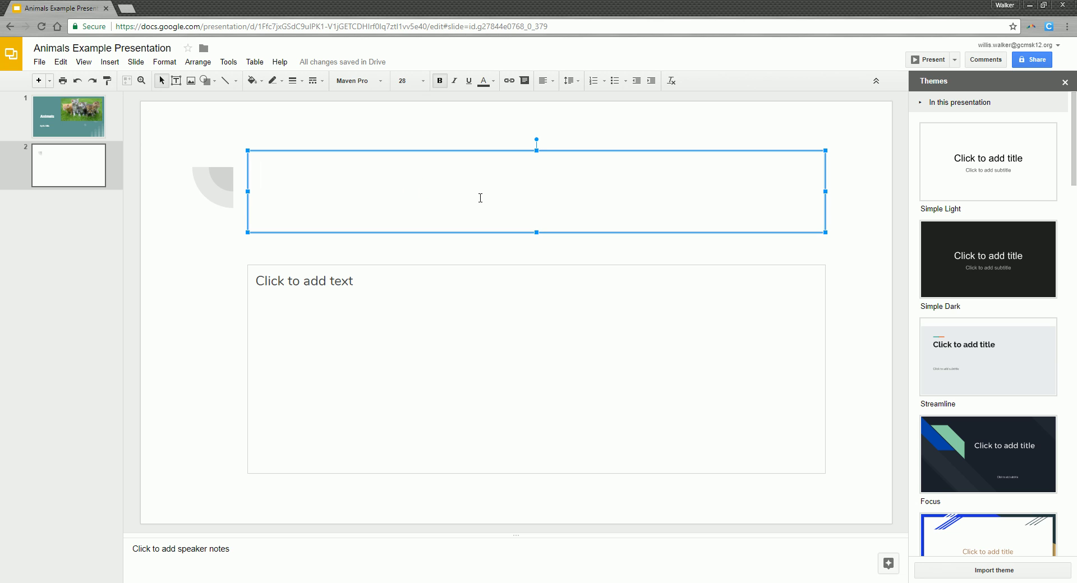
{"action": "type", "text": "A"}
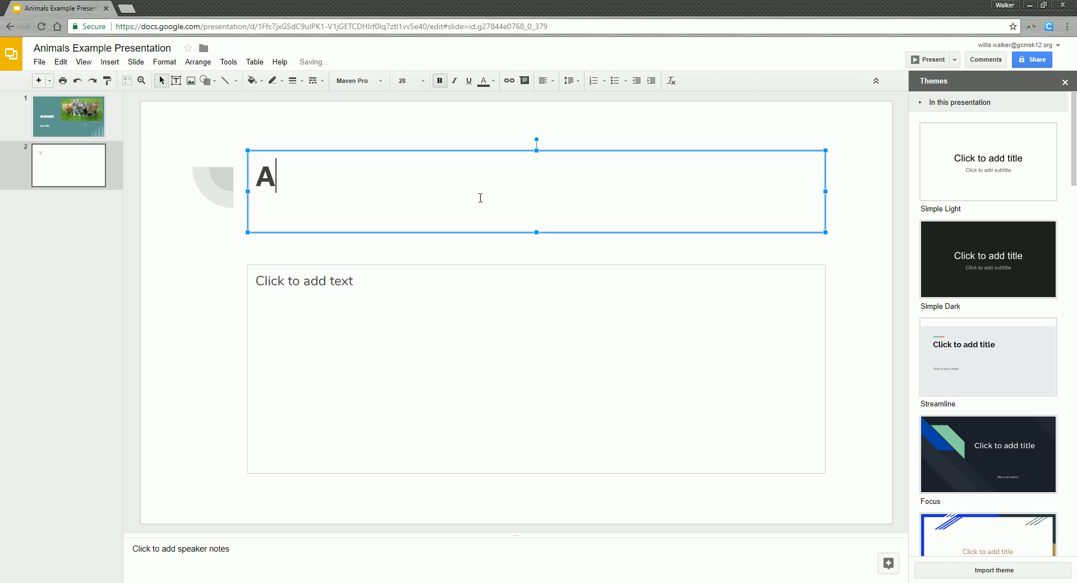
{"action": "type", "text": "adr"}
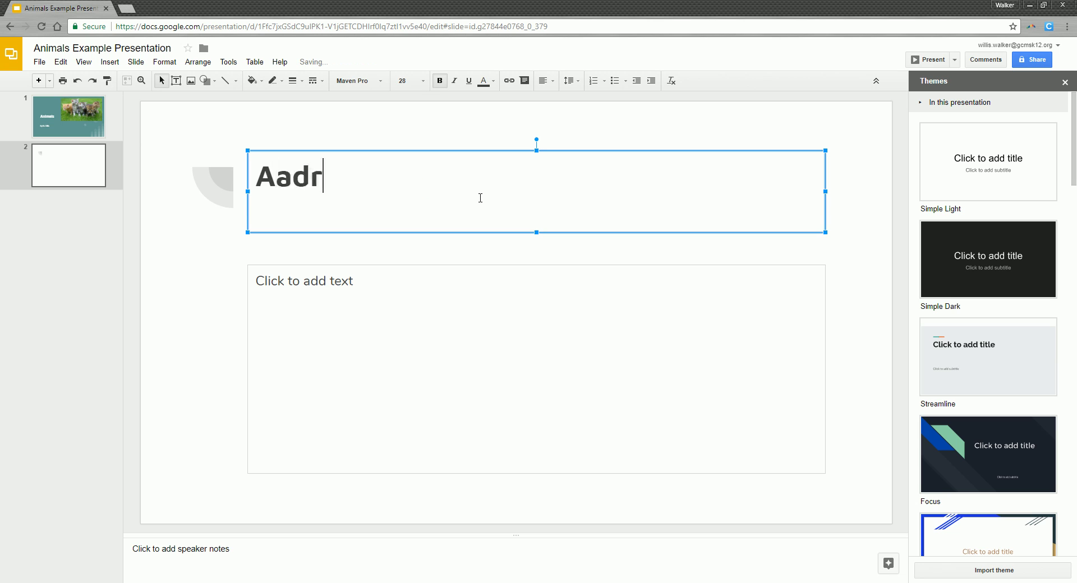
{"action": "type", "text": "vark"}
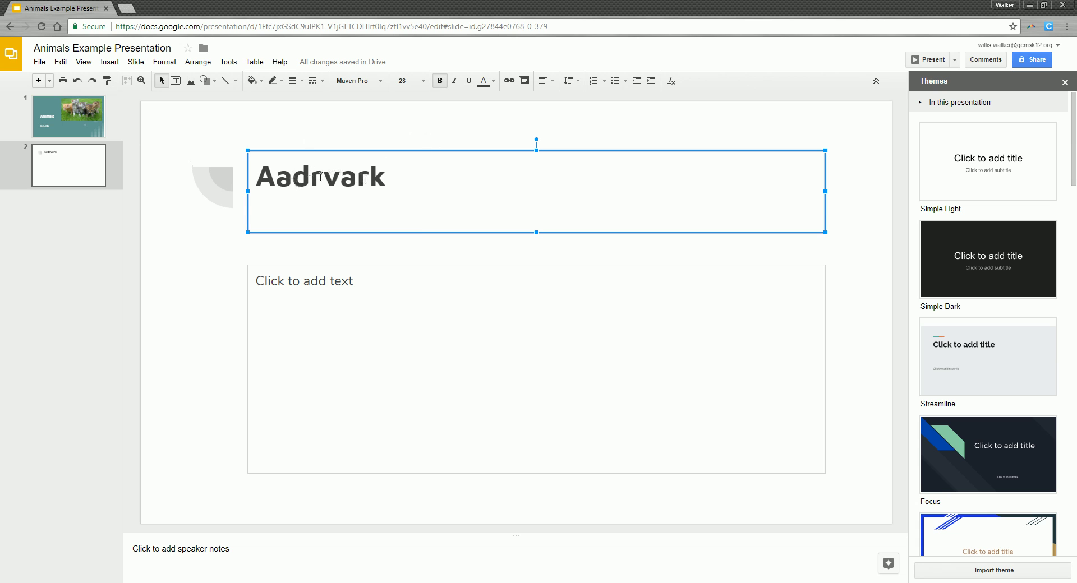
{"action": "left_click", "coordinate": [396, 292]}
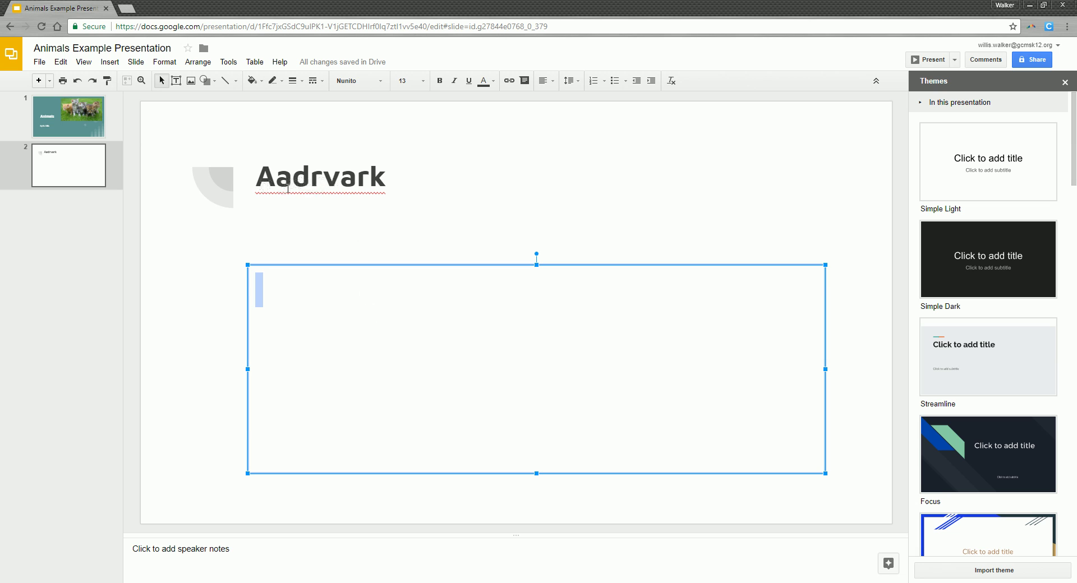
{"action": "right_click", "coordinate": [325, 179]}
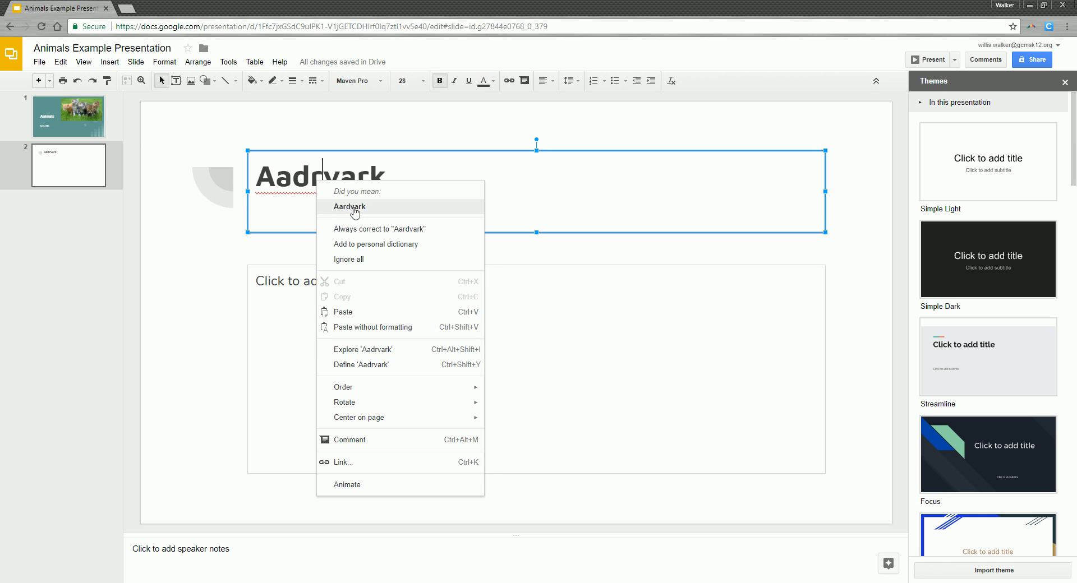
{"action": "left_click", "coordinate": [351, 207]}
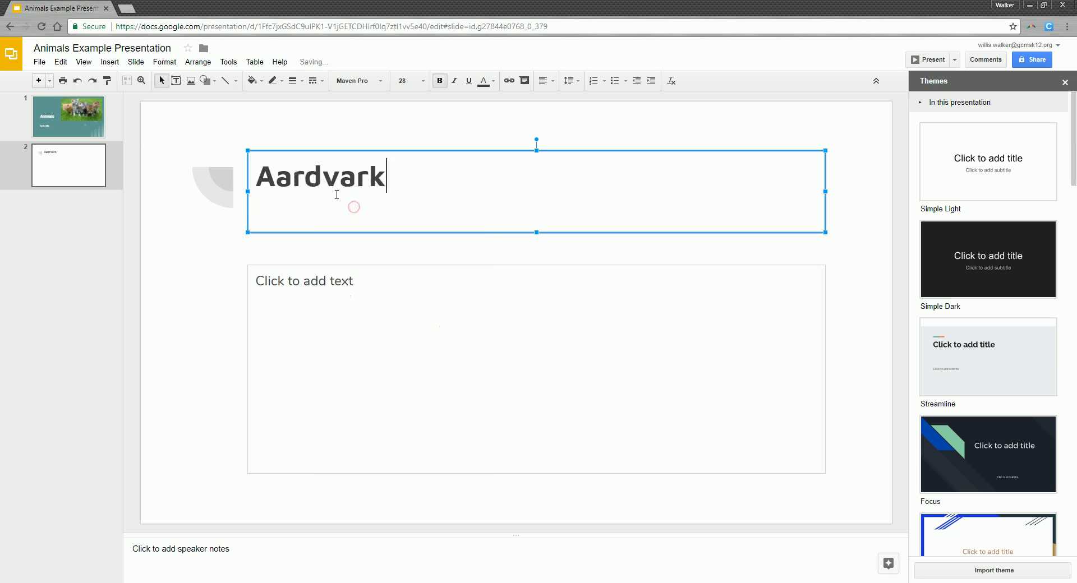
{"action": "left_click", "coordinate": [357, 303]}
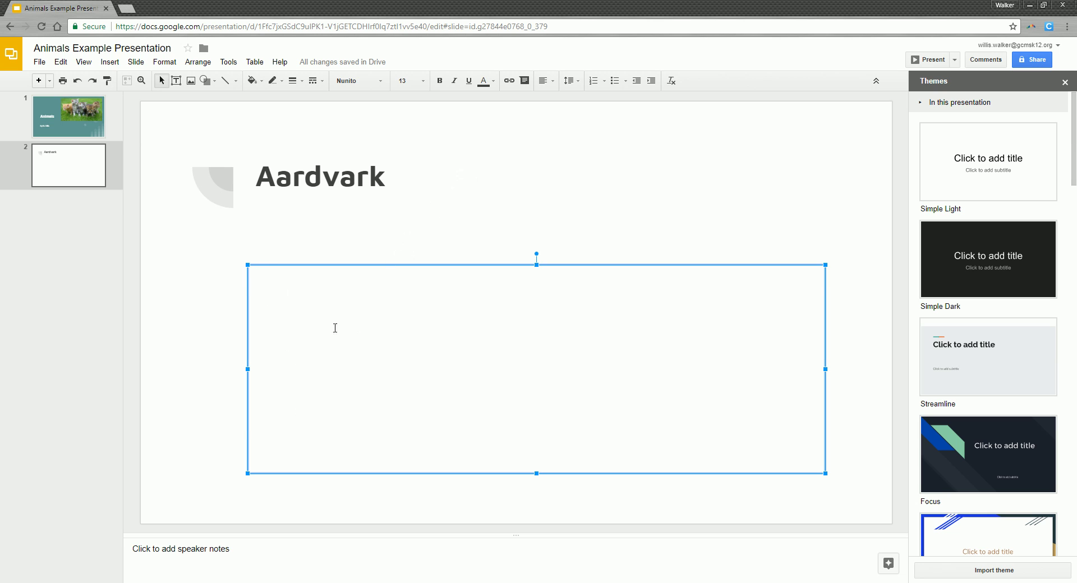
{"action": "type", "text": "Type"}
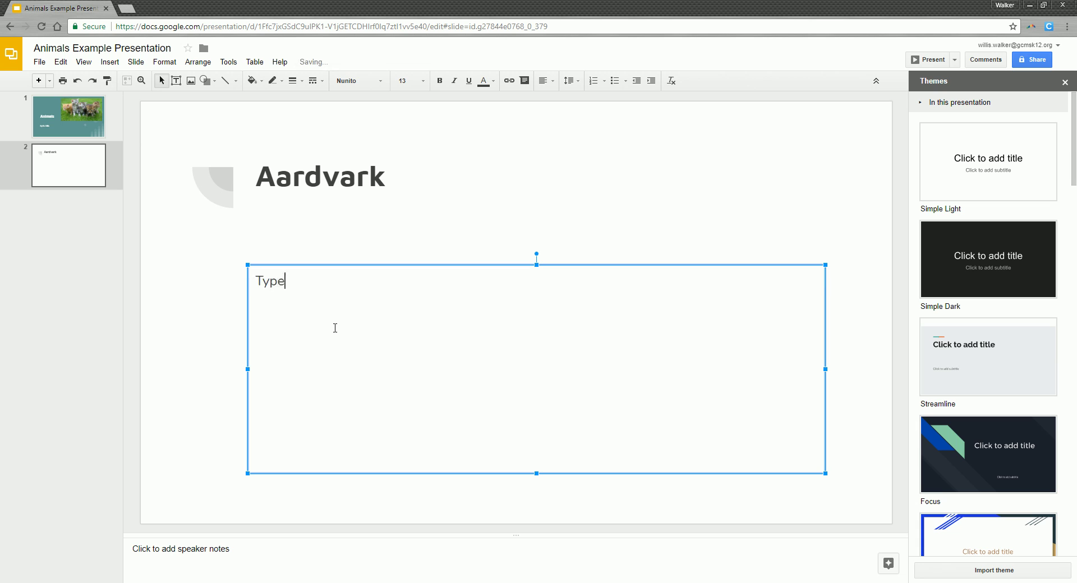
{"action": "type", "text": " in some text"}
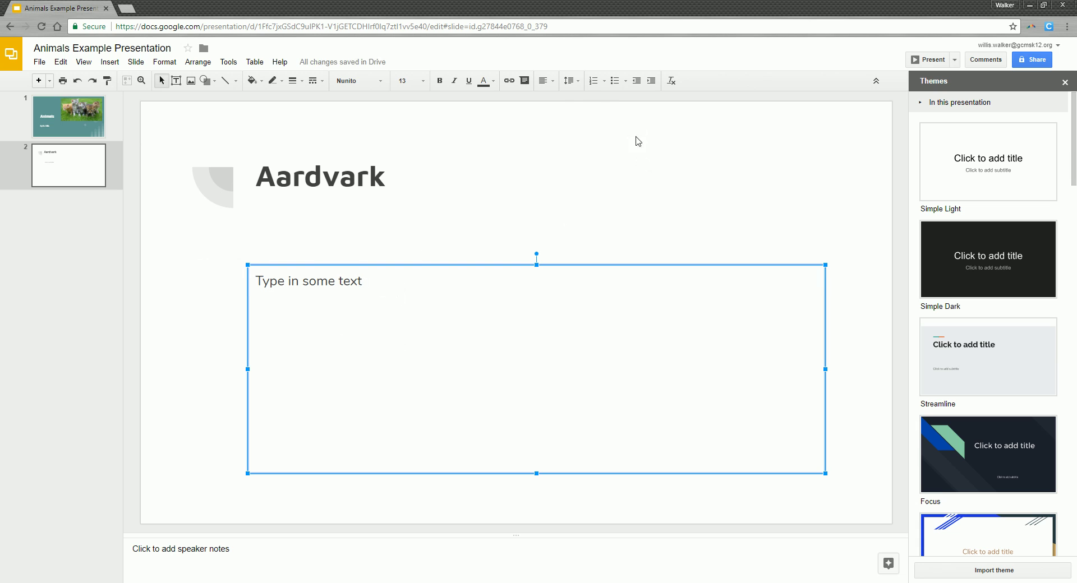
{"action": "key", "text": "BackSpace"}
{"action": "key", "text": "BackSpace"}
{"action": "key", "text": "BackSpace"}
{"action": "key", "text": "BackSpace"}
{"action": "key", "text": "BackSpace"}
{"action": "key", "text": "BackSpace"}
{"action": "key", "text": "BackSpace"}
{"action": "key", "text": "BackSpace"}
{"action": "key", "text": "BackSpace"}
{"action": "key", "text": "BackSpace"}
{"action": "key", "text": "BackSpace"}
{"action": "key", "text": "BackSpace"}
{"action": "key", "text": "BackSpace"}
{"action": "key", "text": "BackSpace"}
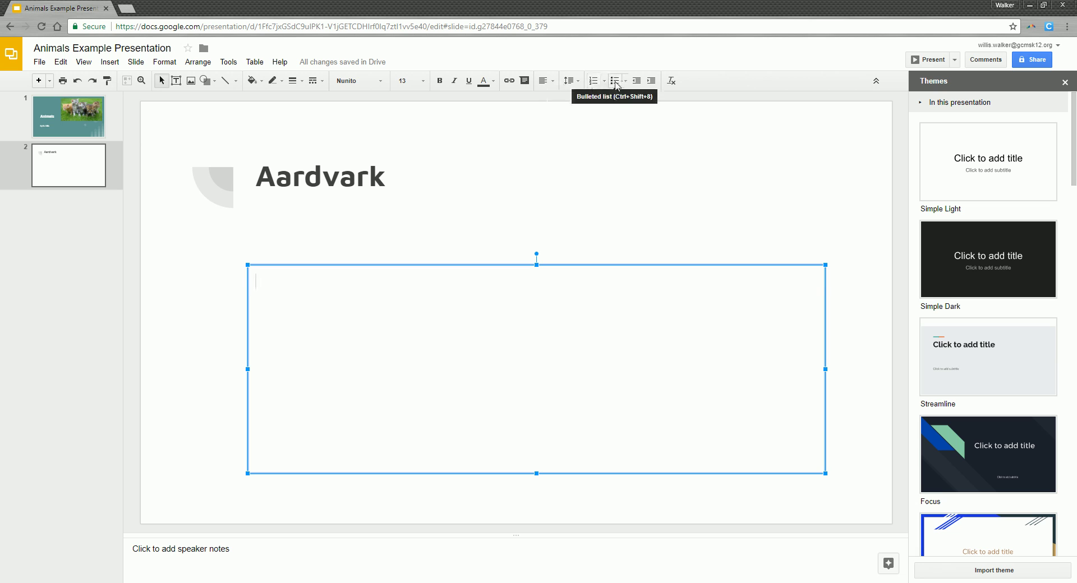
- Type 'Aardvarks are awesome' as a numbered body item, then convert it to a bulleted list
{"action": "left_click", "coordinate": [594, 81]}
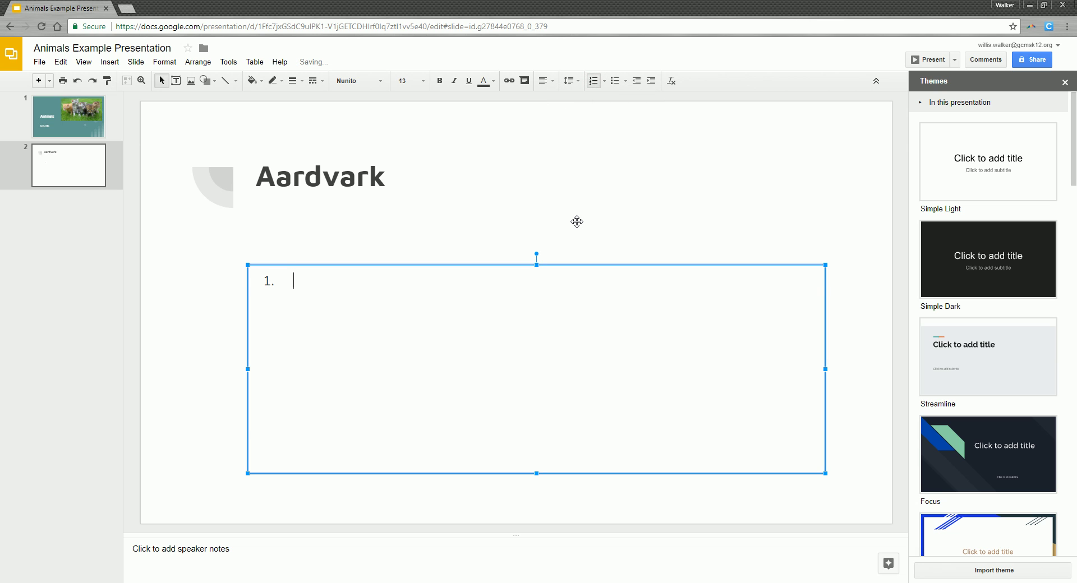
{"action": "type", "text": "Aardvark"}
{"action": "key", "text": "BackSpace"}
{"action": "type", "text": "ks are aweosme"}
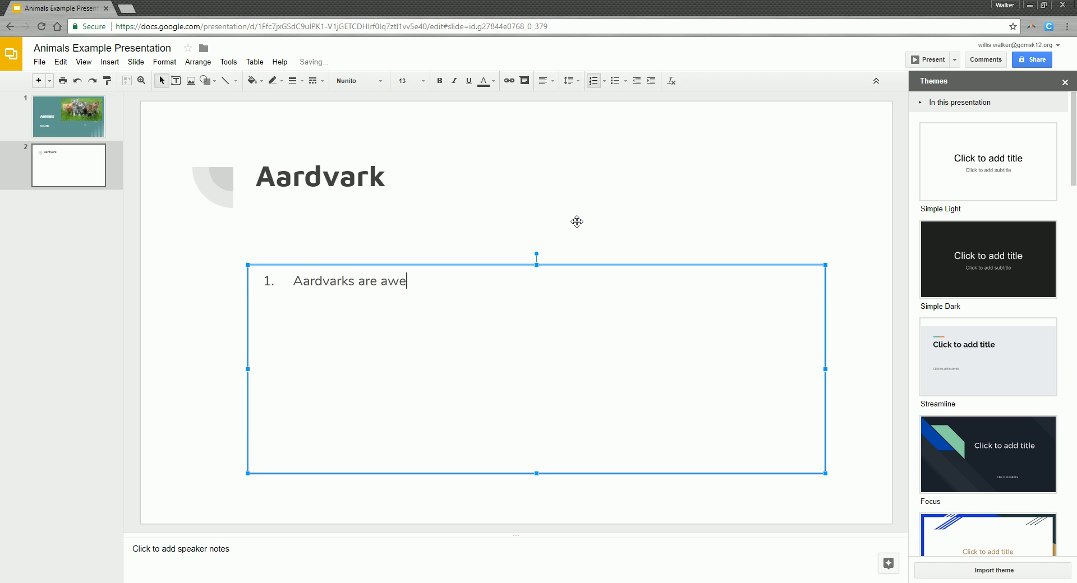
{"action": "key", "text": "BackSpace"}
{"action": "key", "text": "BackSpace"}
{"action": "key", "text": "BackSpace"}
{"action": "key", "text": "BackSpace"}
{"action": "type", "text": "some"}
{"action": "key", "text": "Return"}
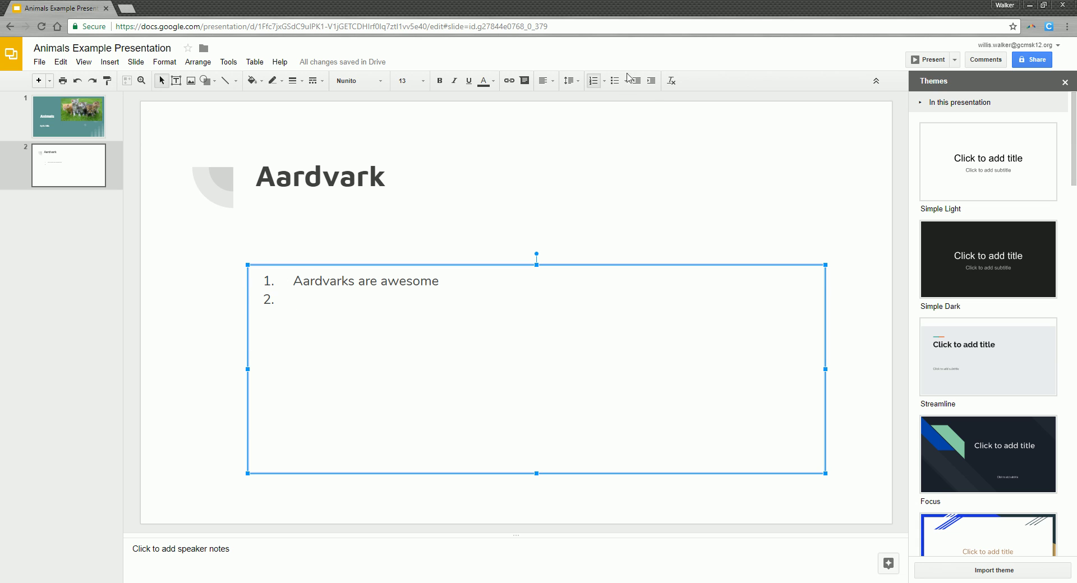
{"action": "left_click_drag", "start_coordinate": [310, 298], "coordinate": [280, 281]}
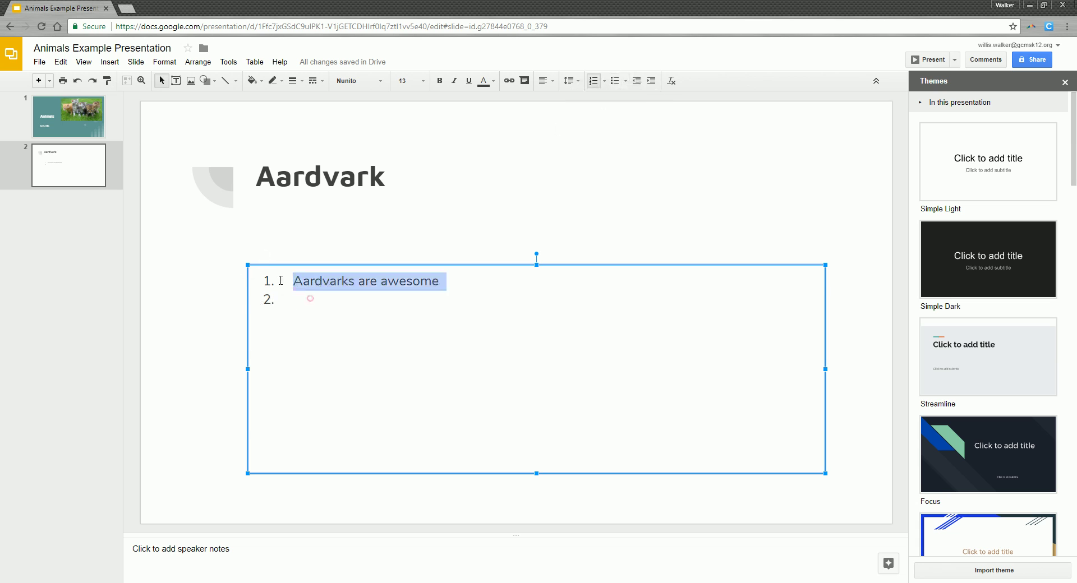
{"action": "left_click", "coordinate": [616, 81]}
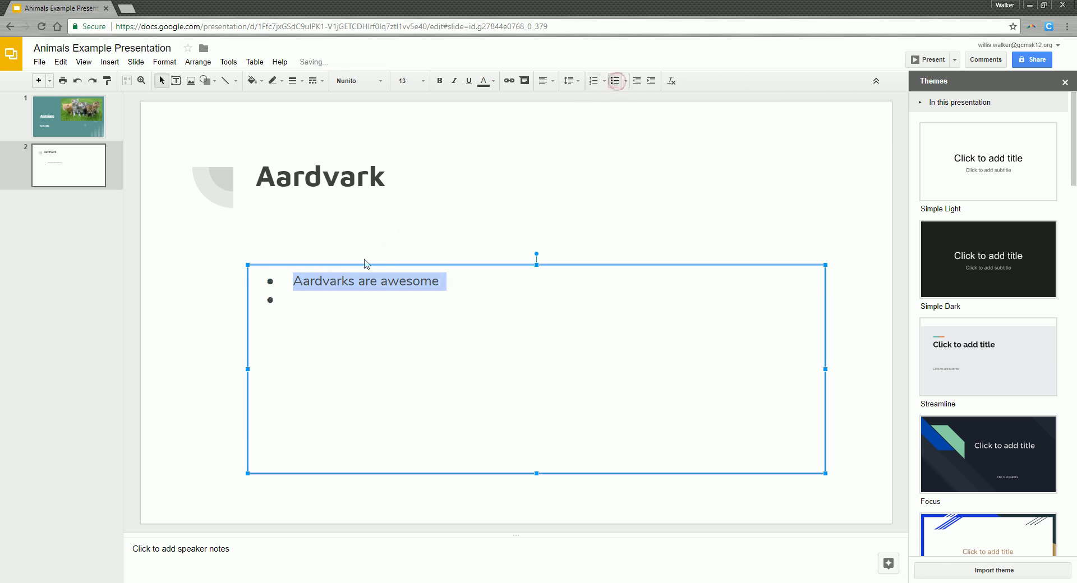